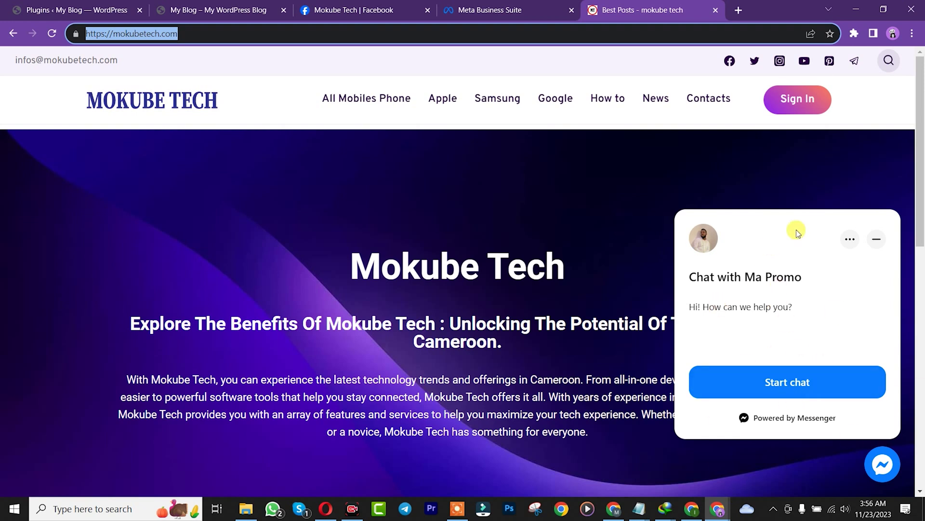
Step: Leave the website's Messenger chat widget and switch to the Mokube Tech Facebook page's About section
click(875, 239)
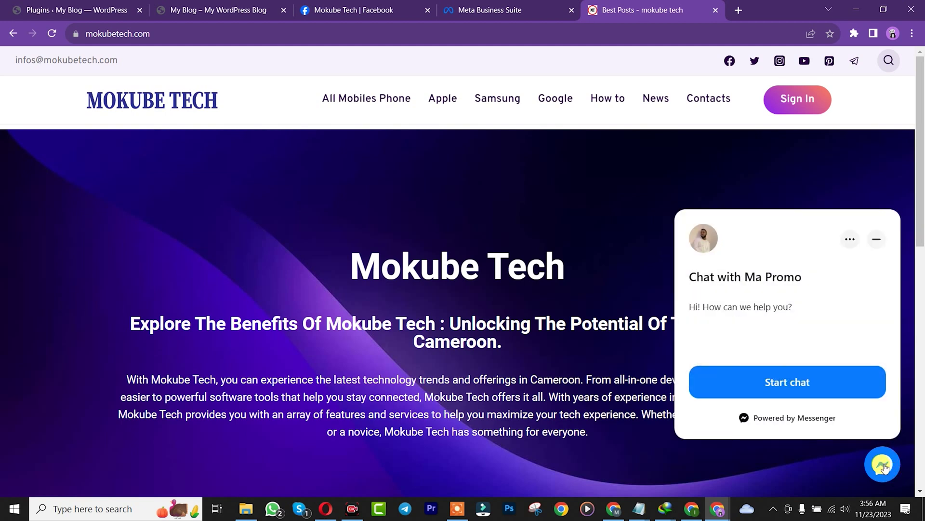
click(345, 10)
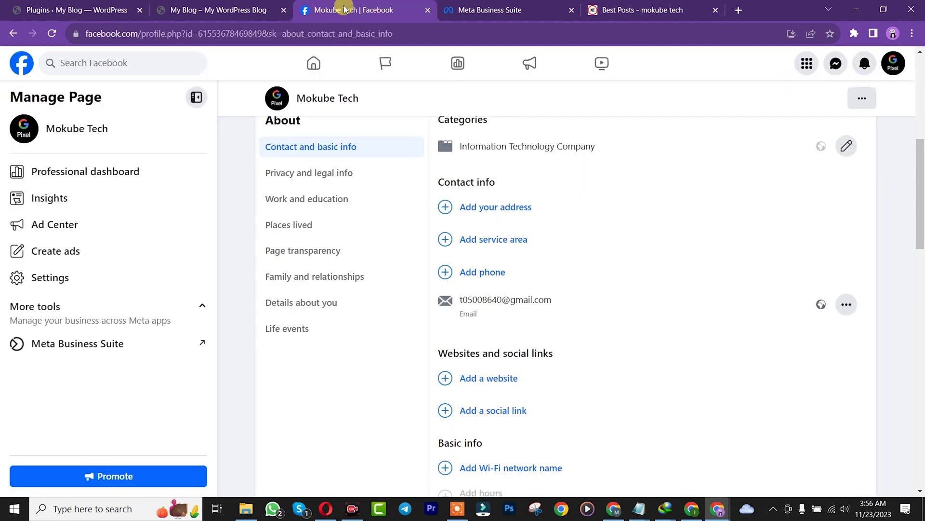
Step: Open Mokube Tech's Chat Plugin settings under Inbox settings in Meta Business Suite
click(159, 352)
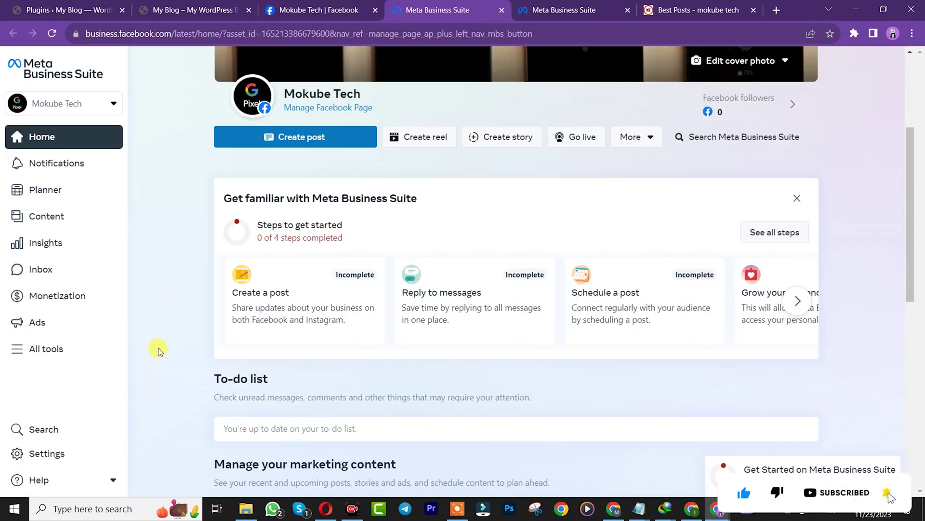
click(57, 272)
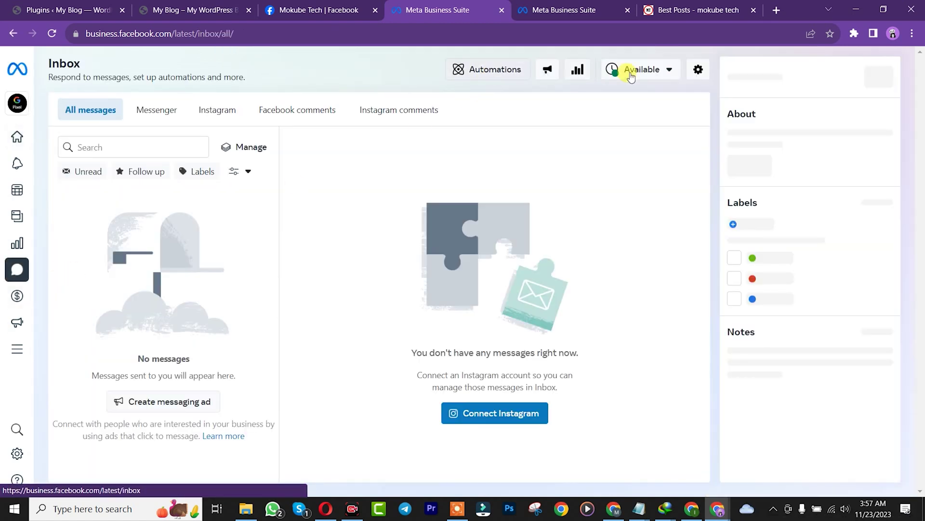
click(703, 70)
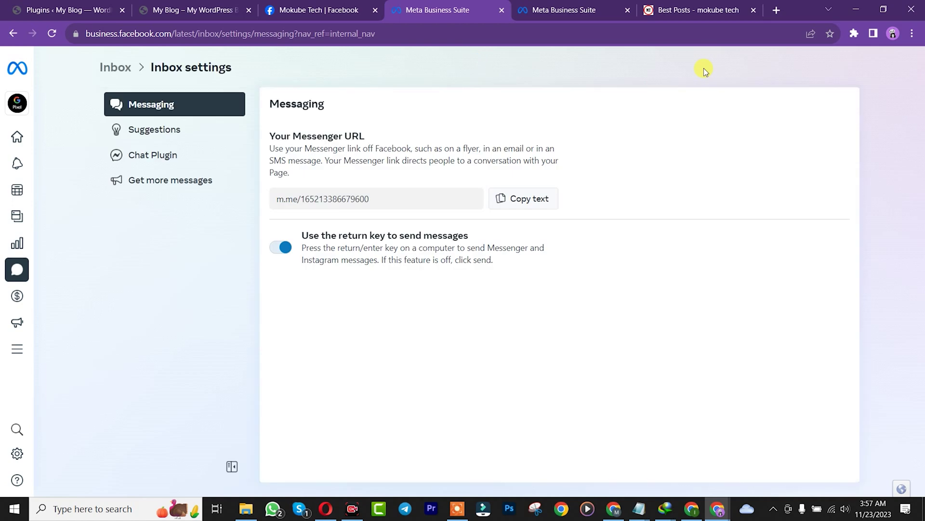
click(172, 156)
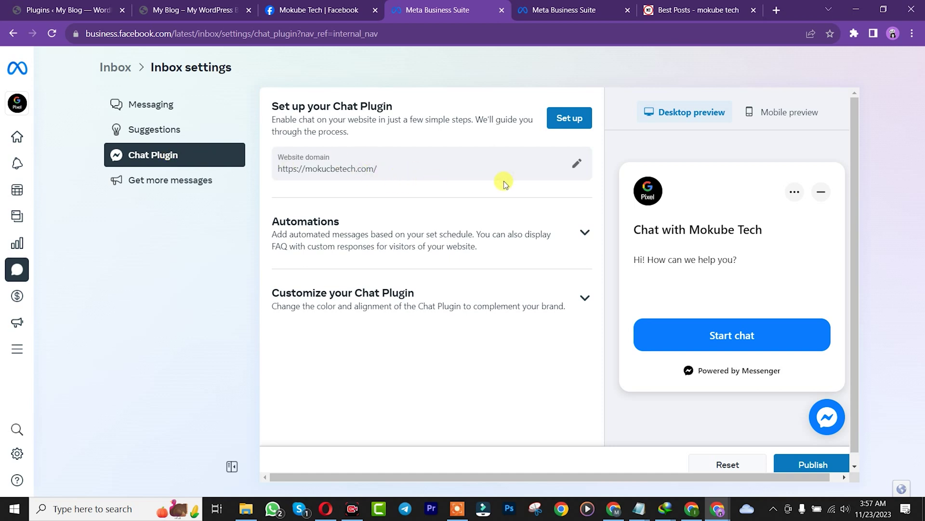
Step: Copy the electv.org address and save it as a second Chat Plugin website domain
click(578, 163)
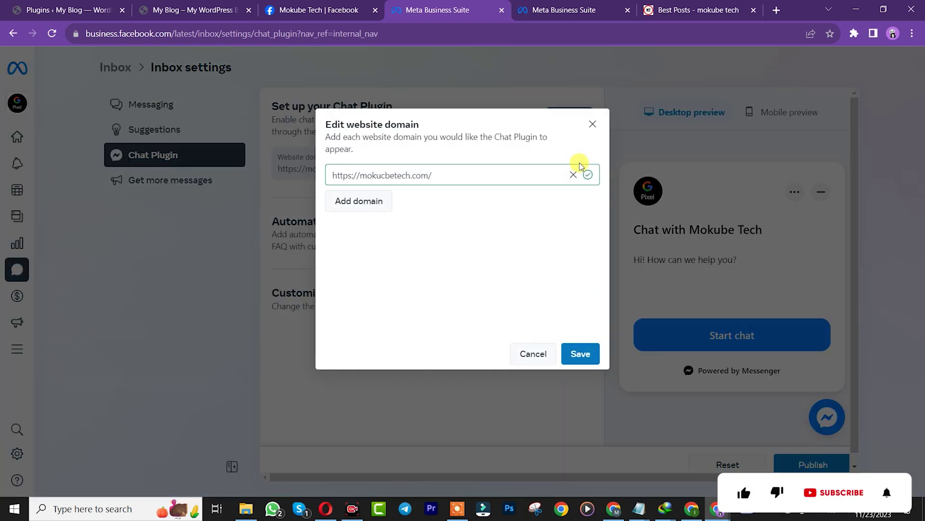
click(174, 12)
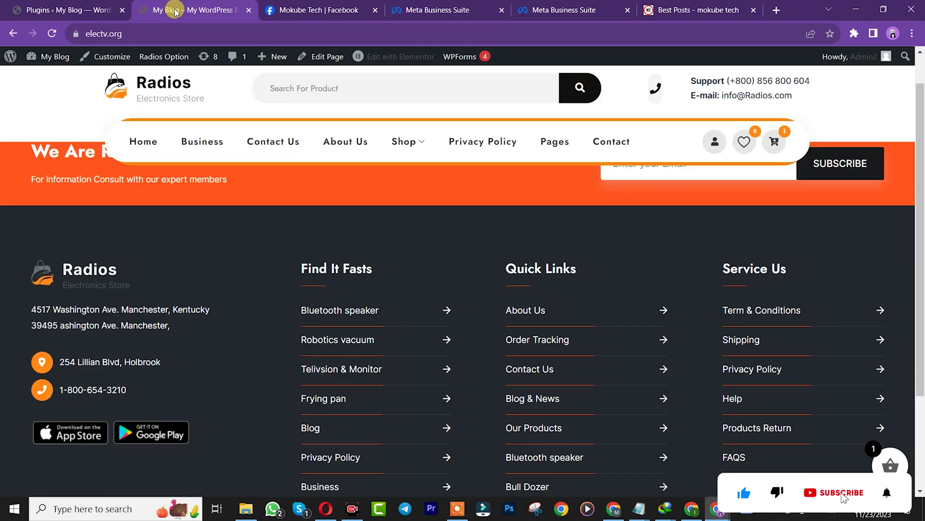
click(199, 30)
click(199, 33)
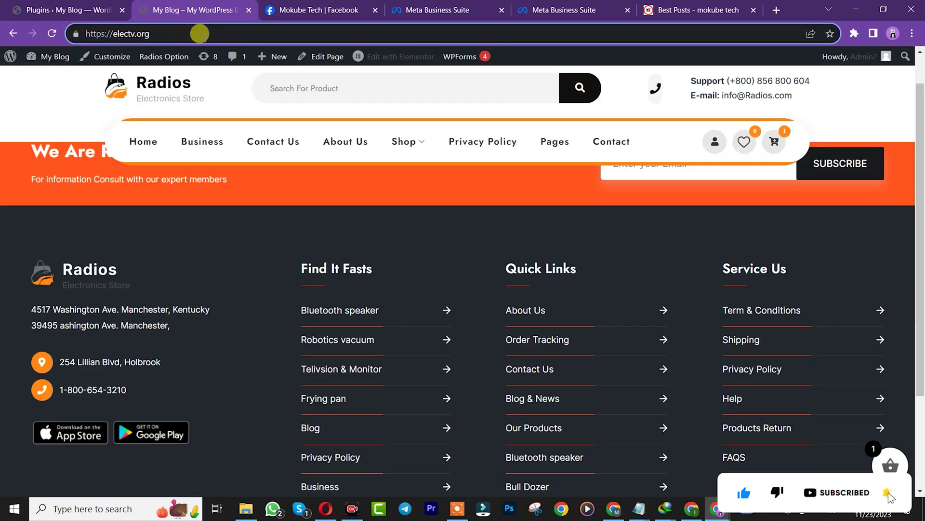
key(ctrl+a)
key(ctrl+c)
click(436, 9)
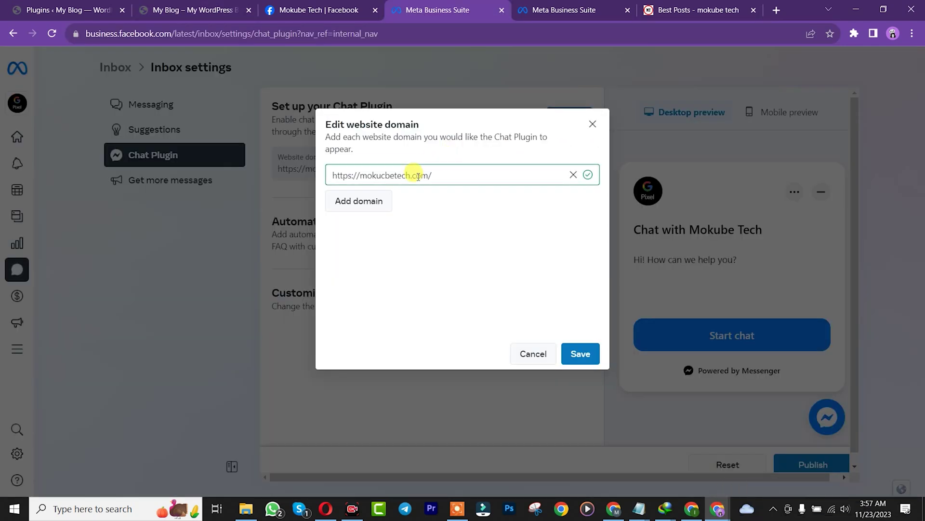
click(356, 201)
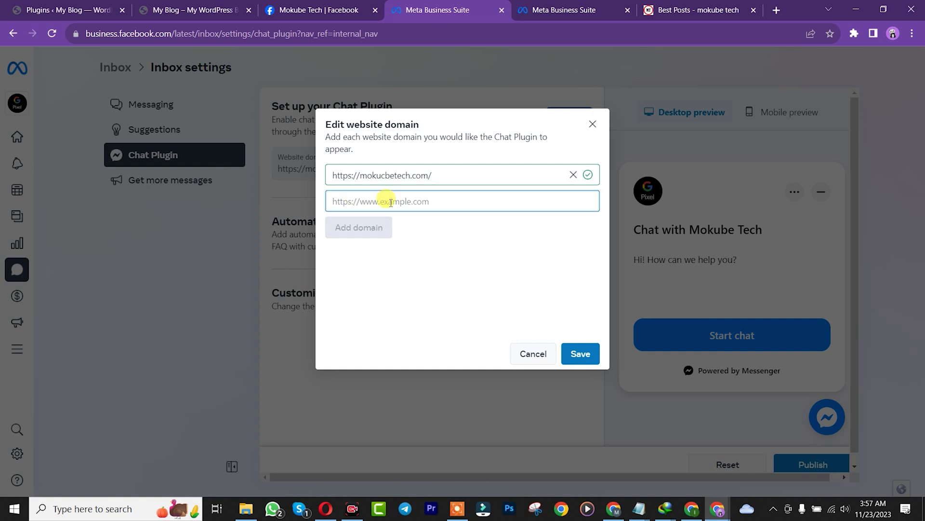
key(ctrl+v)
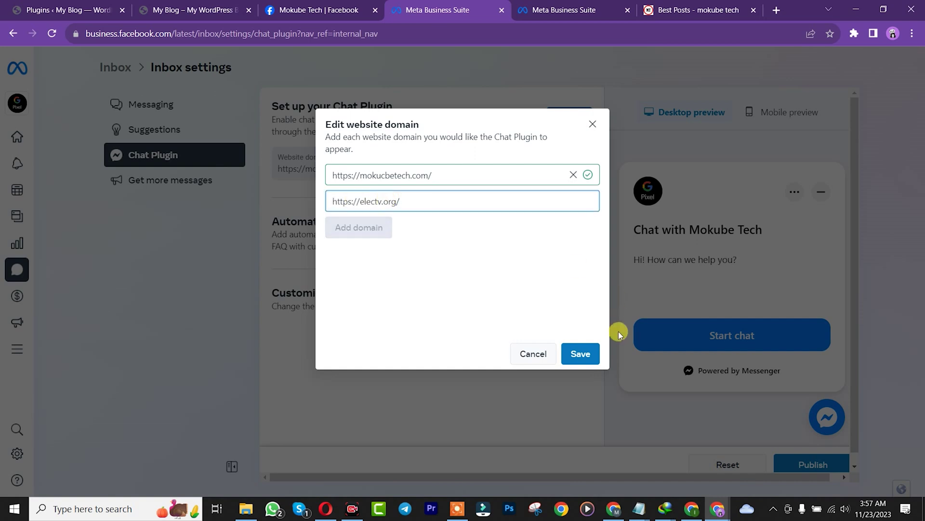
click(578, 353)
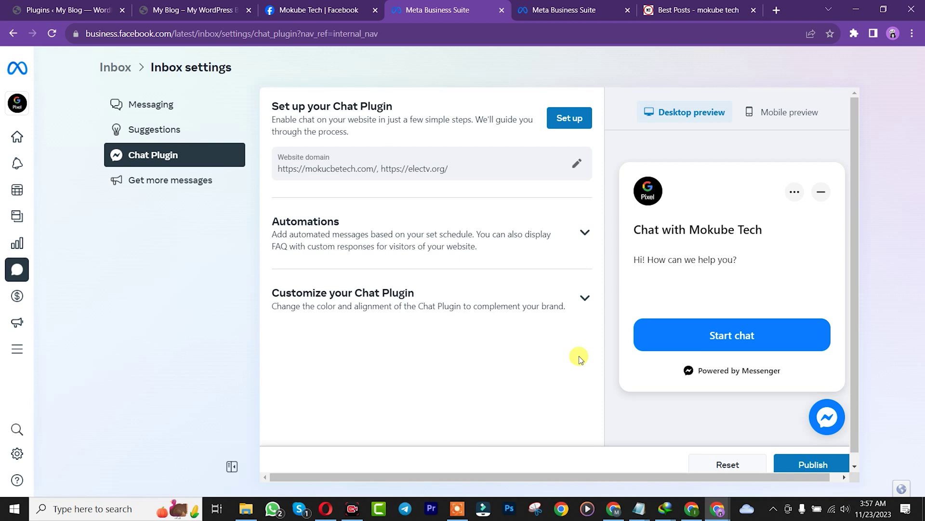
click(569, 118)
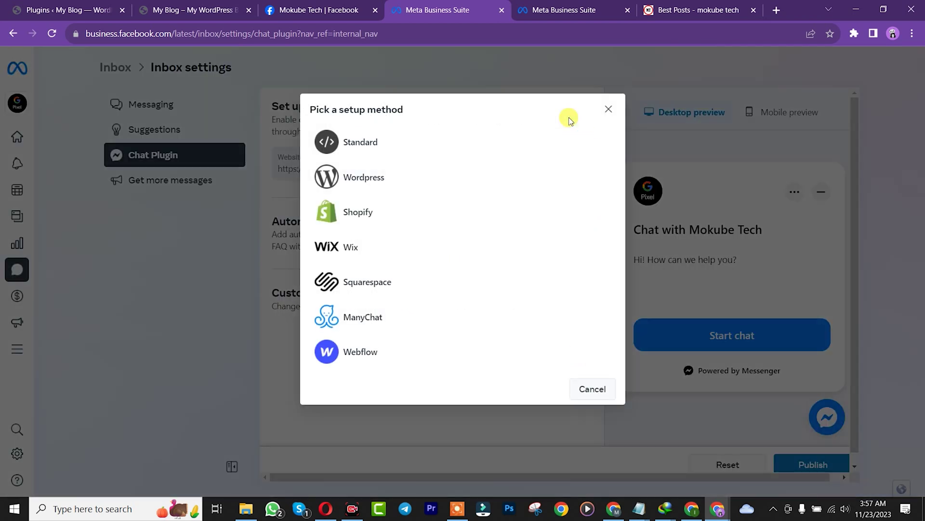
Step: Choose WordPress as the setup method and copy the plugin name 'Facebook Chat Plugin'
click(408, 179)
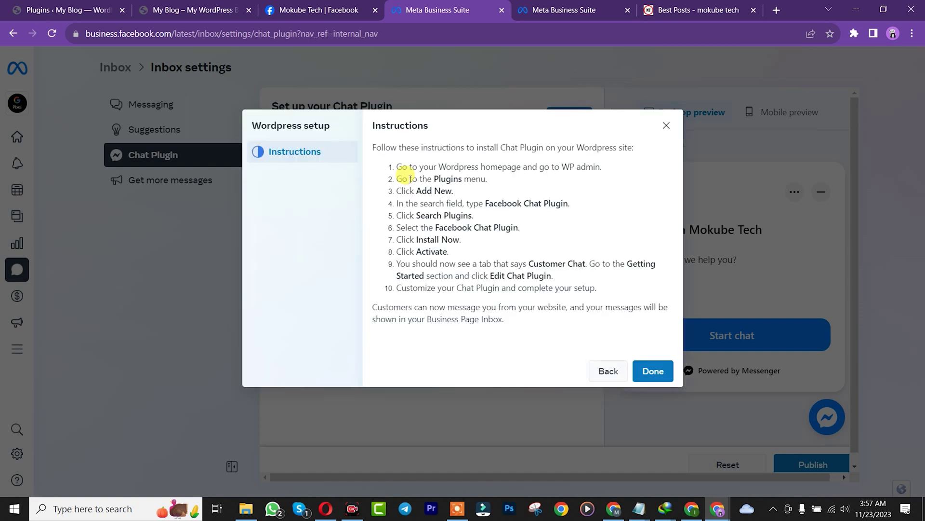
drag(486, 203, 568, 203)
key(ctrl+c)
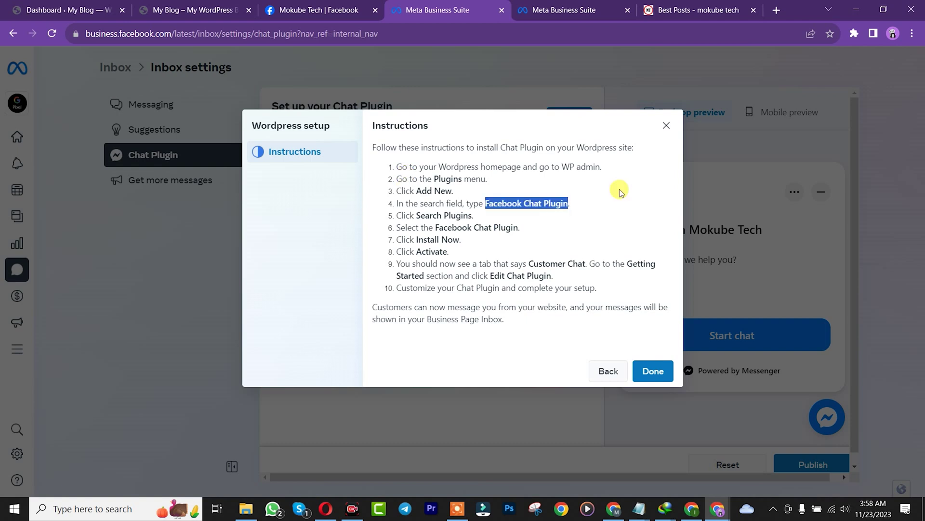
click(54, 9)
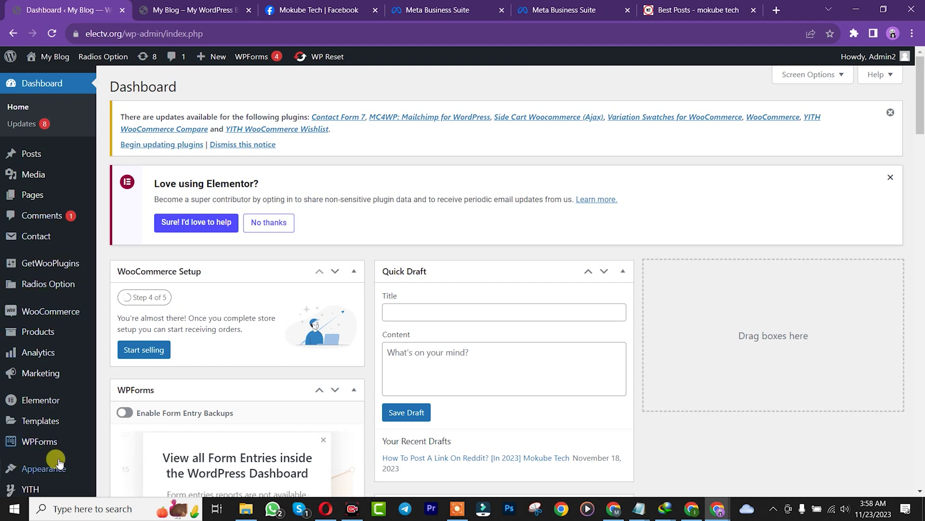
Step: Search WordPress plugins for 'Facebook Chat Plugin', then install and activate the Meta plugin
scroll(921, 132, down, 4)
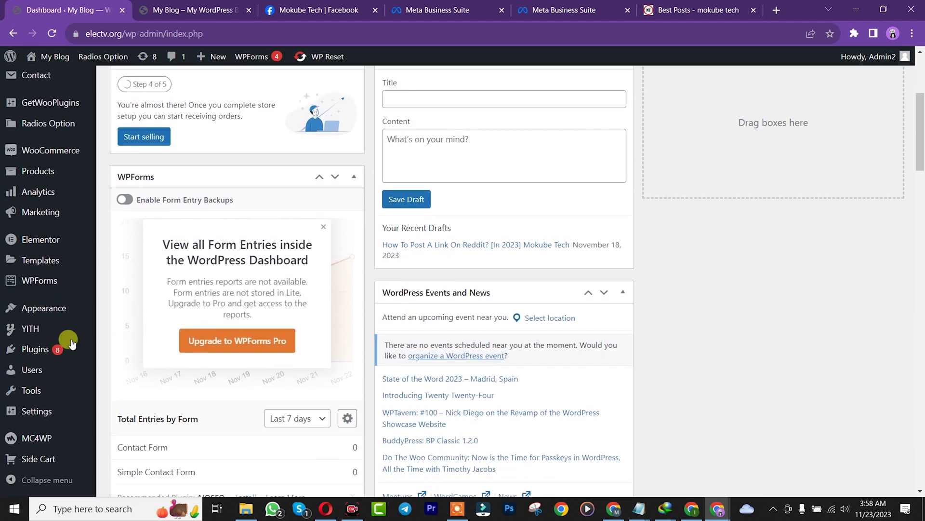
mouse_move(47, 357)
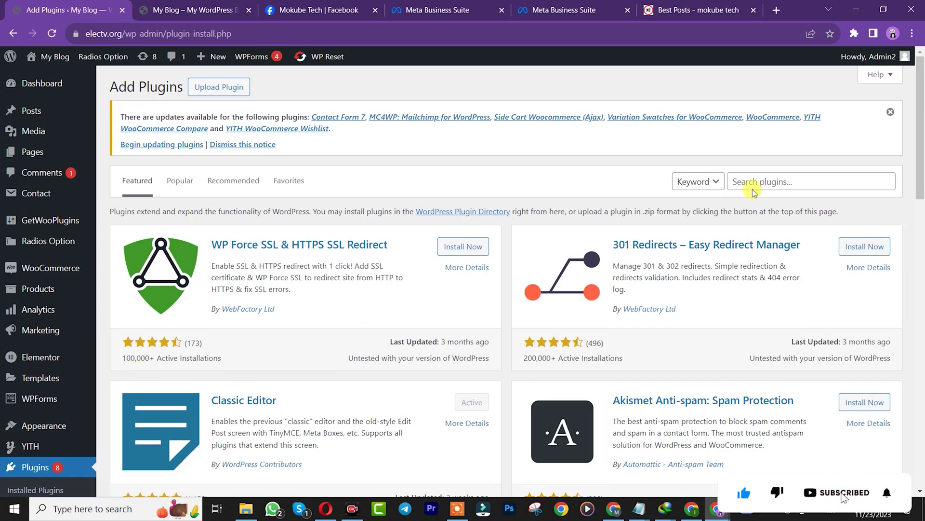
click(768, 180)
key(ctrl+v)
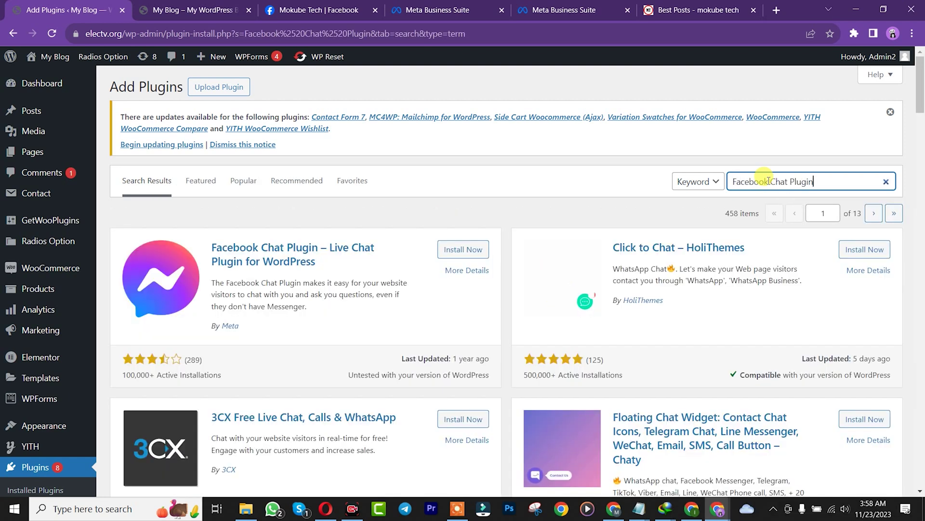
click(454, 251)
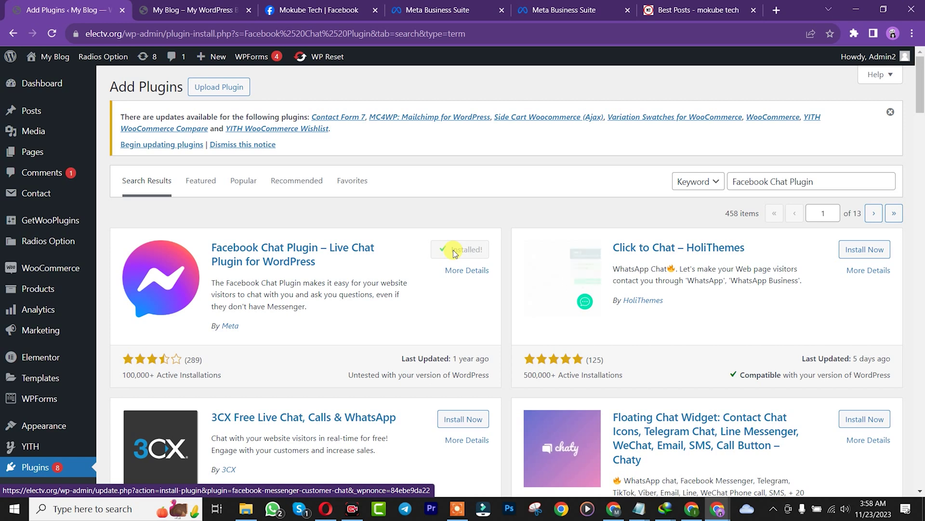
click(460, 251)
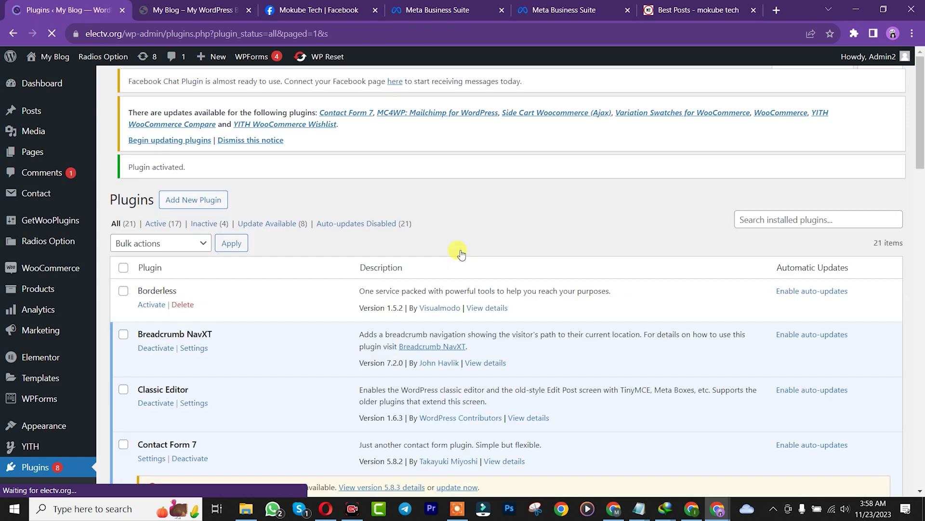
Step: Open the Facebook Chat Plugin Settings page from the WordPress sidebar and scroll to Getting Started
drag(920, 125, 921, 197)
mouse_move(47, 415)
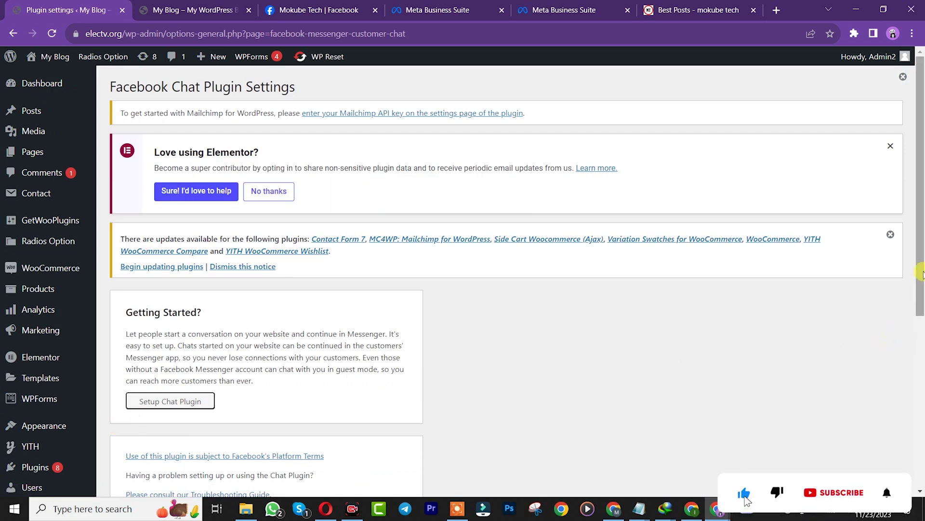
scroll(918, 314, down, 2)
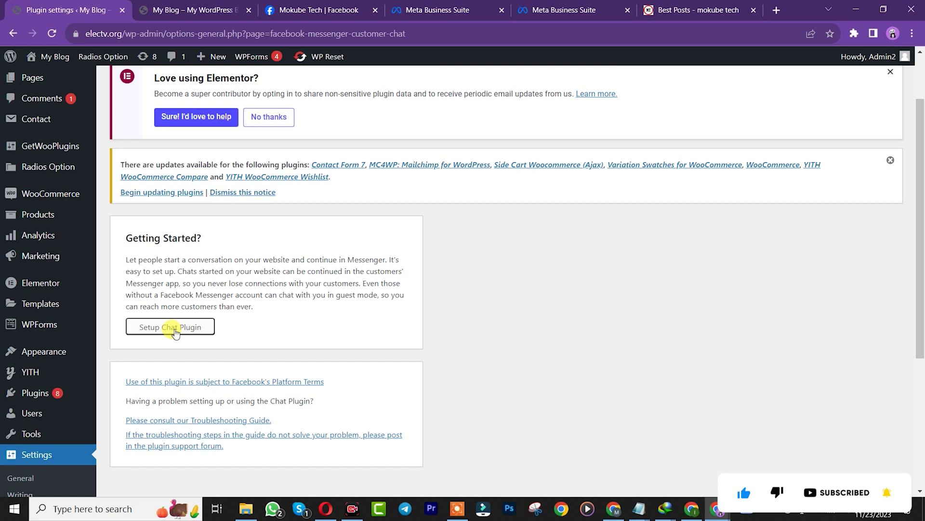
Step: Switch Facebook from the Mokube Tech page to the personal profile, then start WordPress chat setup
click(313, 6)
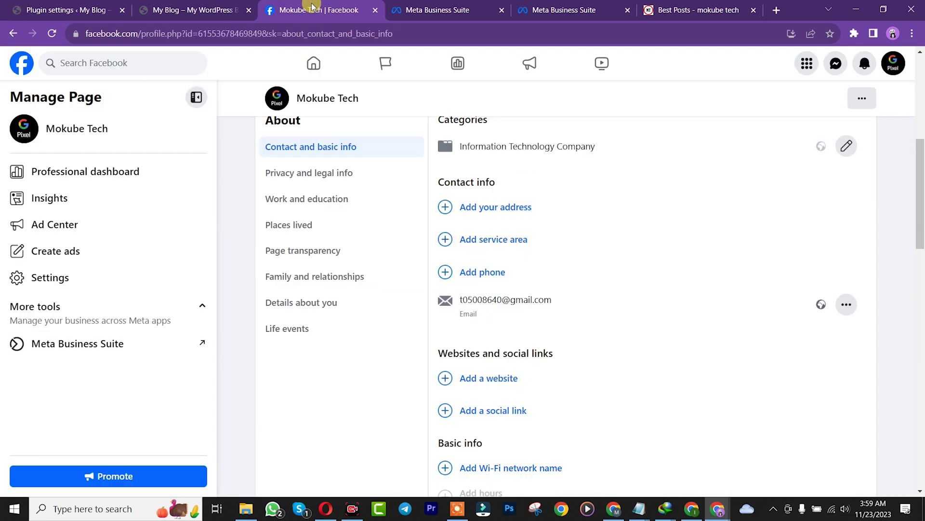
click(893, 67)
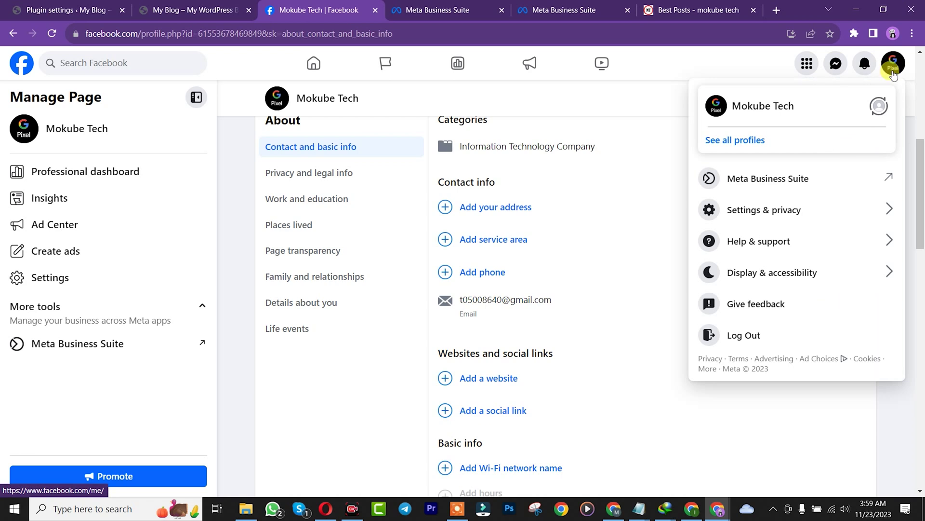
click(878, 106)
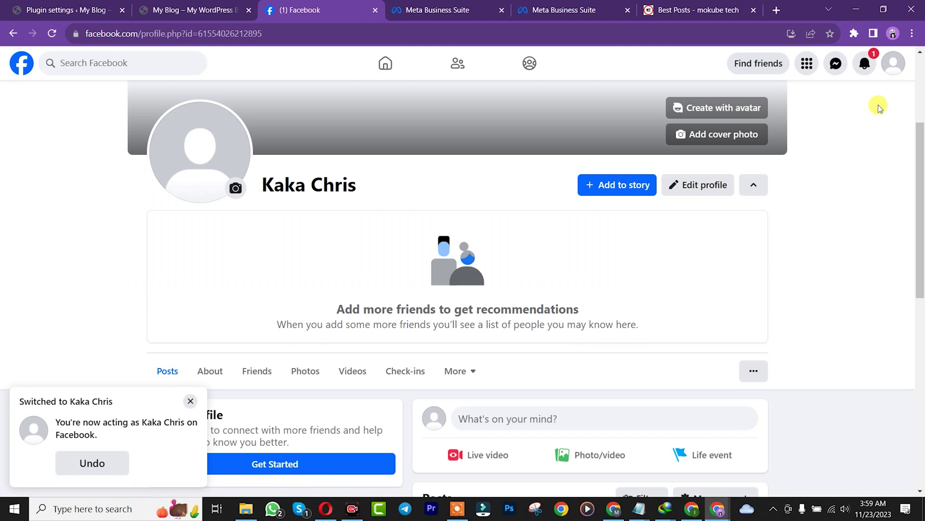
click(51, 11)
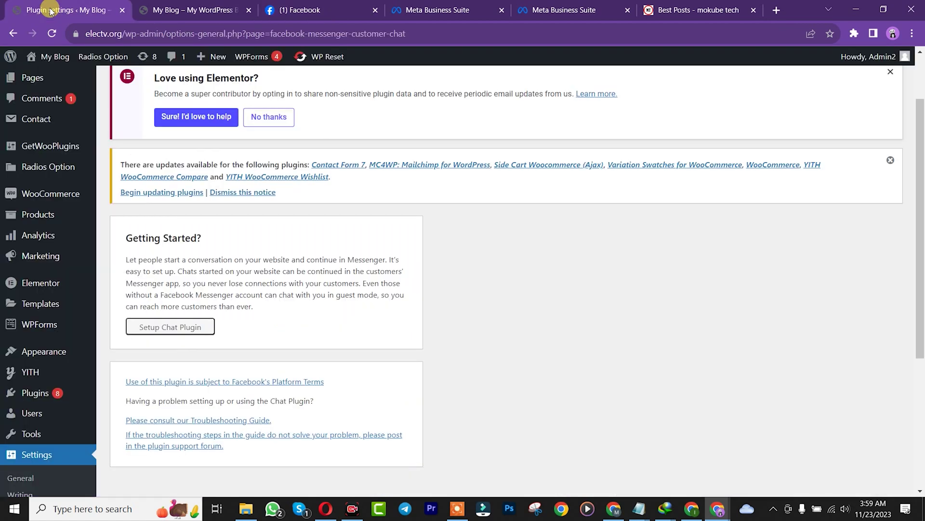
click(151, 327)
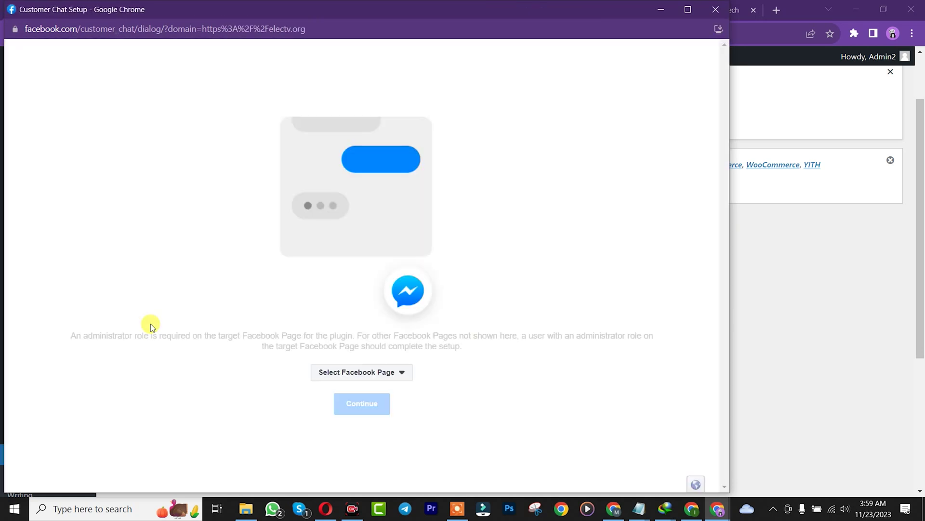
Step: Select Mokube Tech as the Facebook Page in Customer Chat Setup and continue
click(331, 372)
click(336, 389)
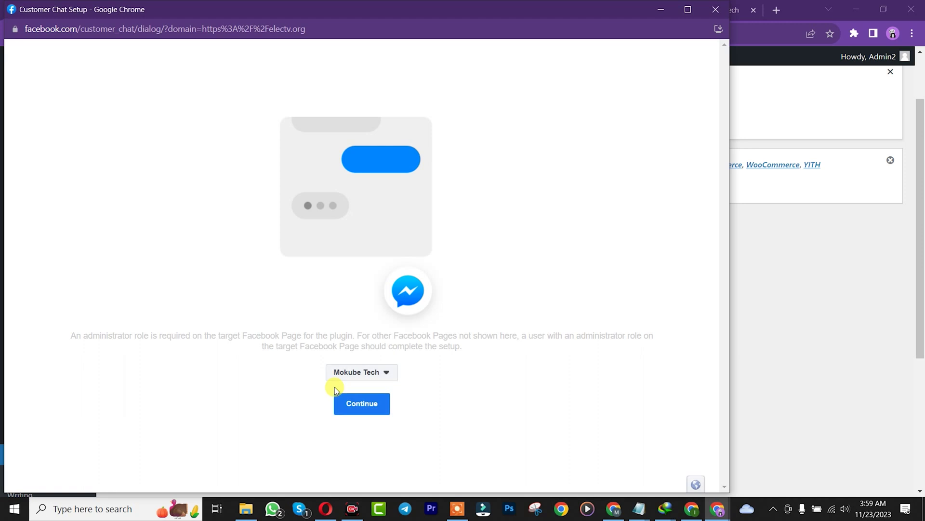
click(362, 404)
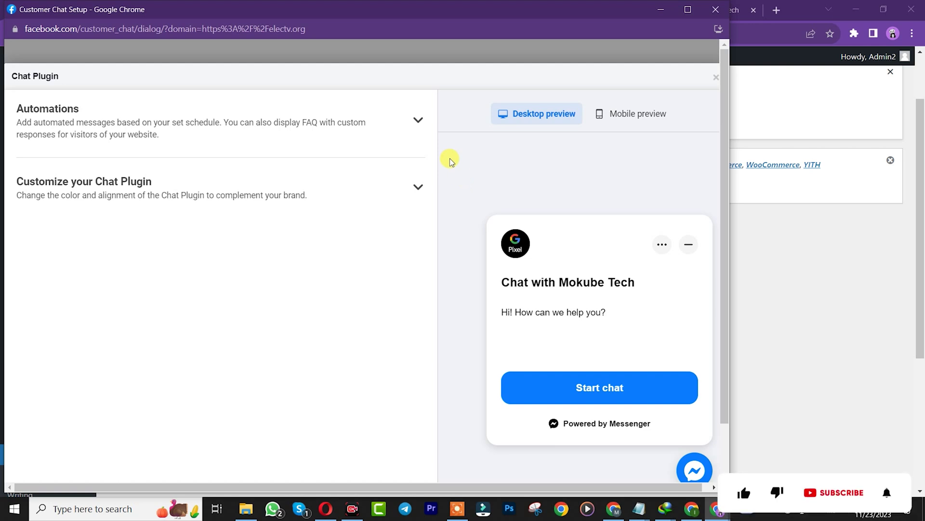
Step: Expand Automations, turn on away hours, and view the away greeting text
click(418, 119)
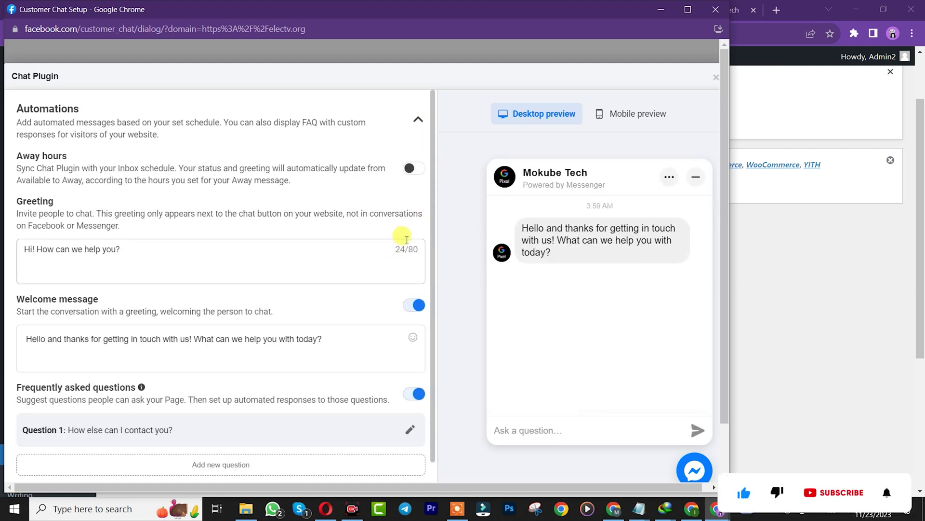
click(420, 168)
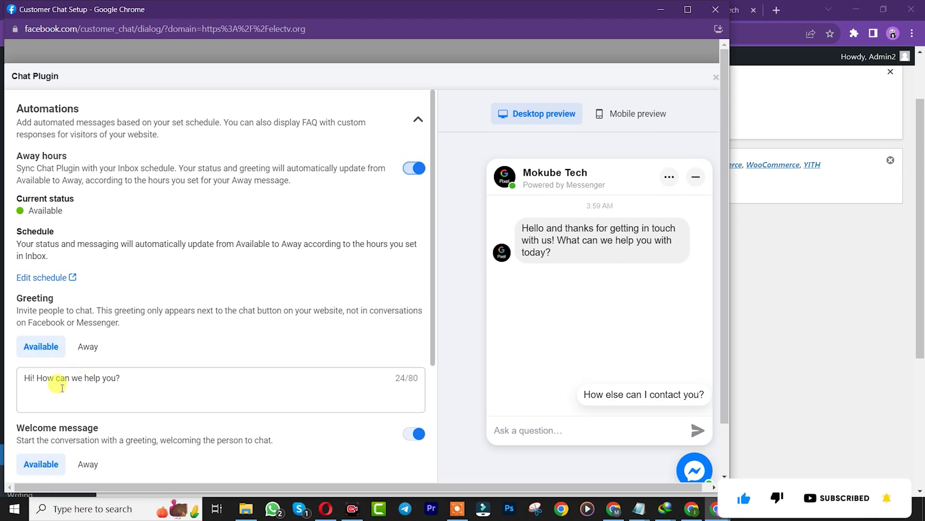
click(99, 346)
click(260, 380)
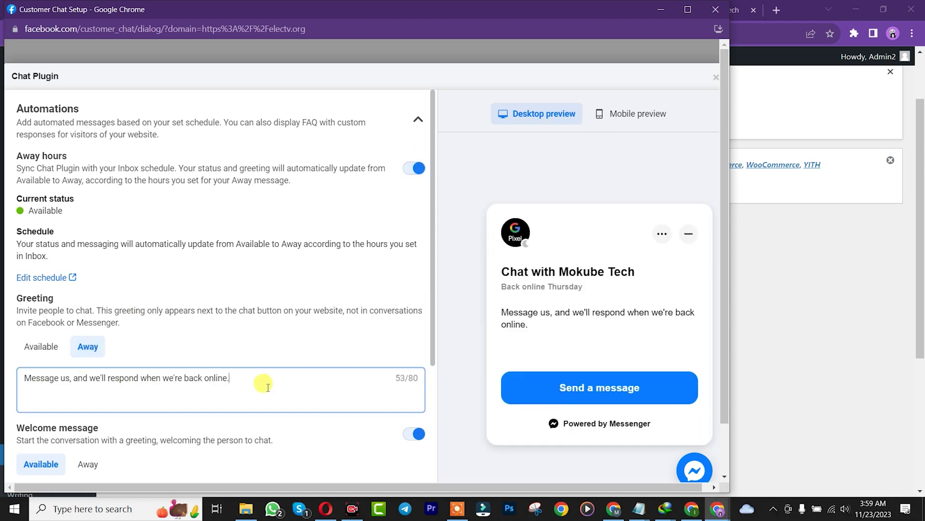
drag(433, 355, 438, 444)
Step: Preview the welcome message in both its Away and Available versions
click(86, 333)
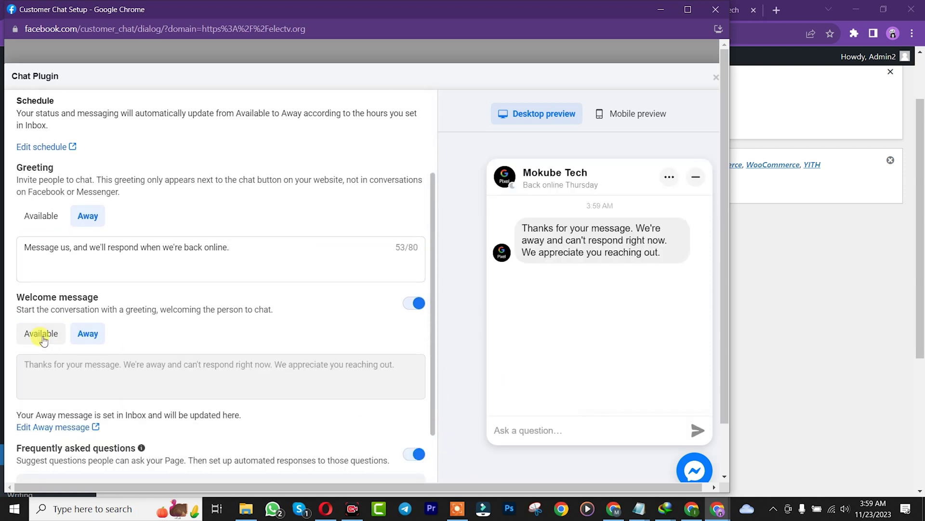
click(41, 333)
click(82, 341)
click(42, 335)
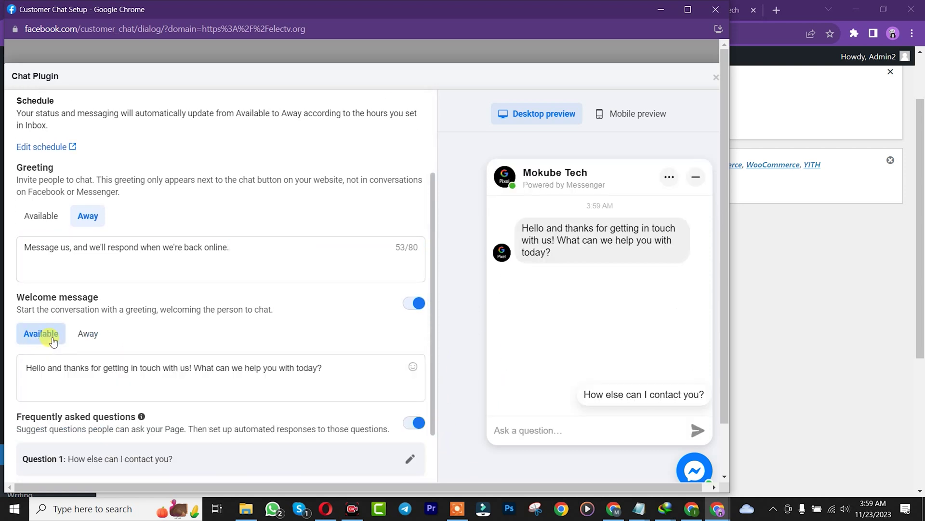
click(87, 334)
drag(432, 416, 437, 481)
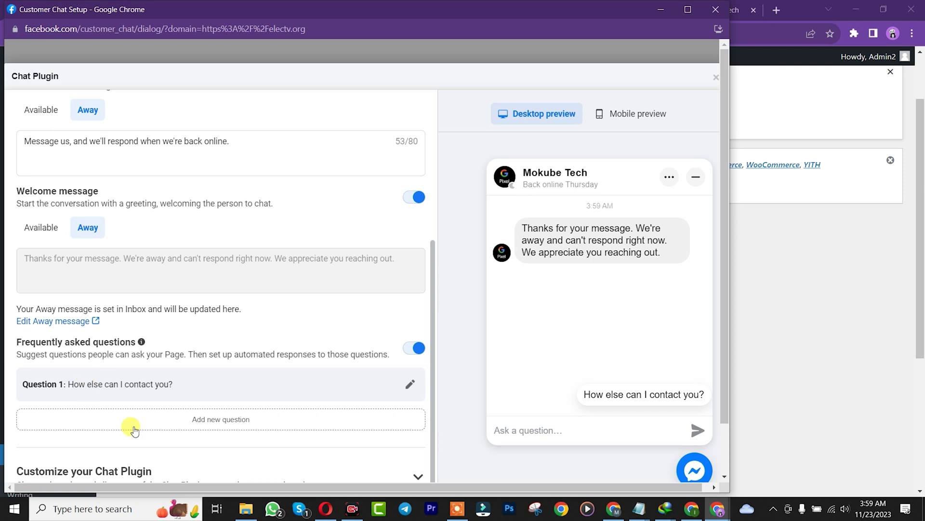
Step: Add FAQ question 'where are you from', begin its response, and publish the chat plugin
click(183, 424)
click(105, 456)
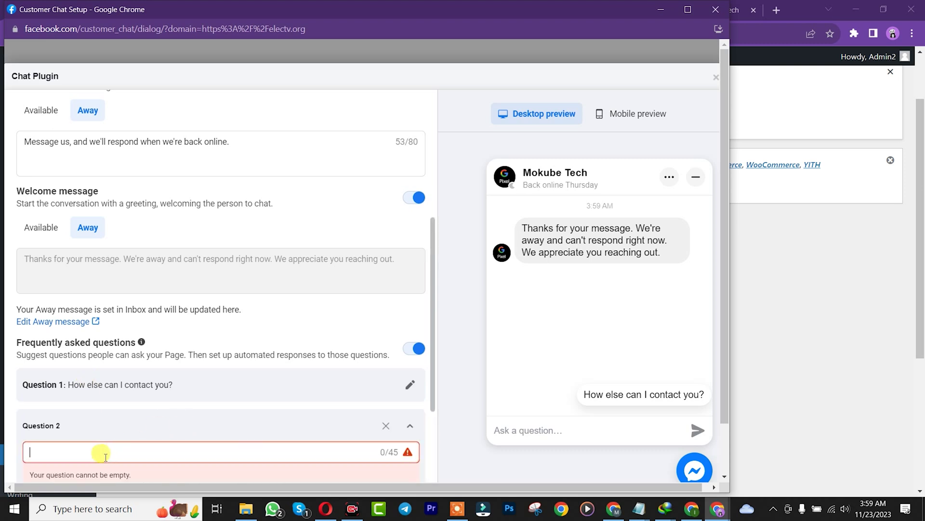
text(where )
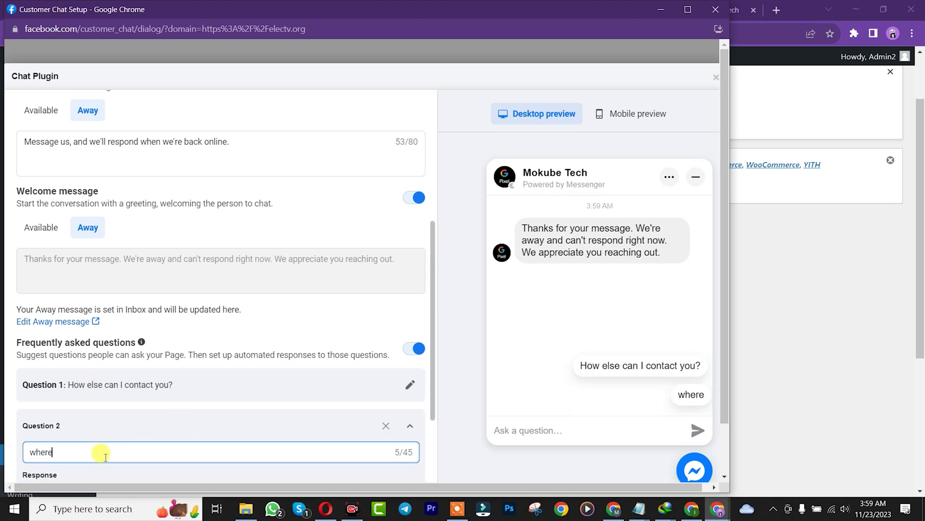
text(are yo)
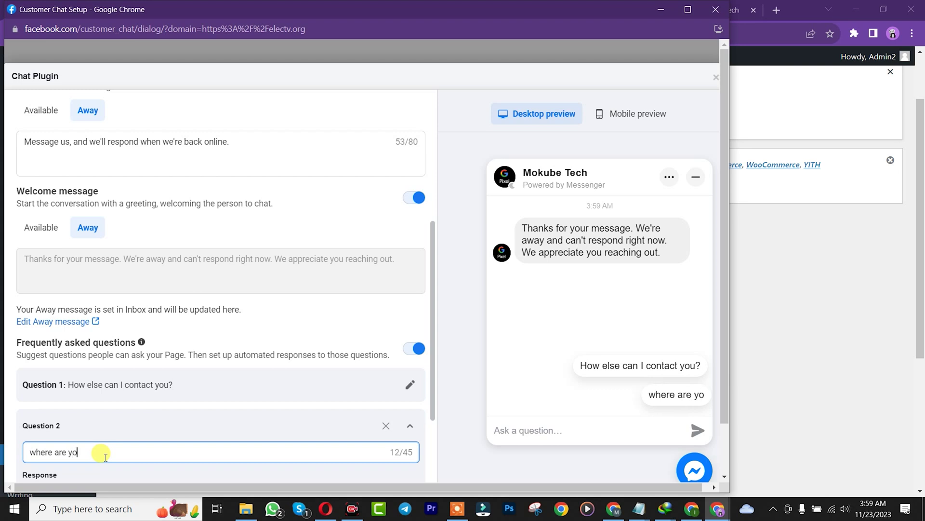
text(u from)
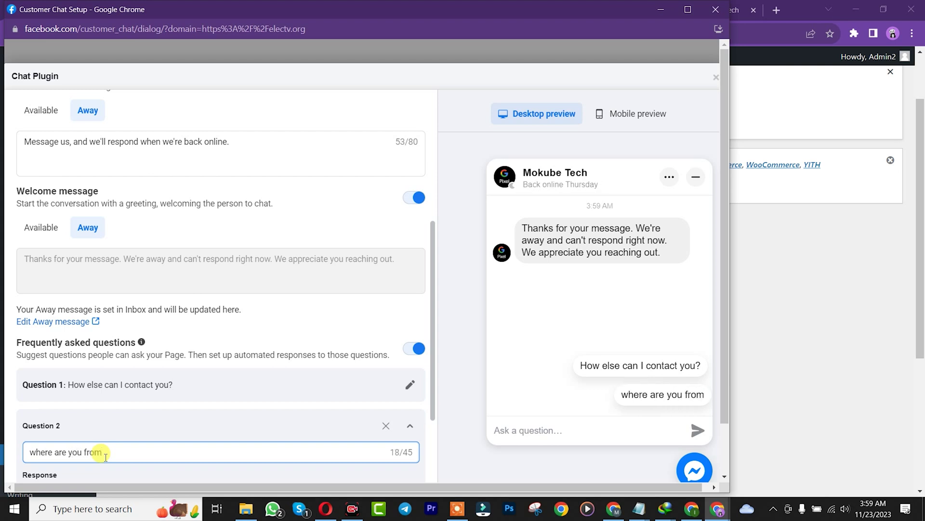
drag(430, 408, 429, 460)
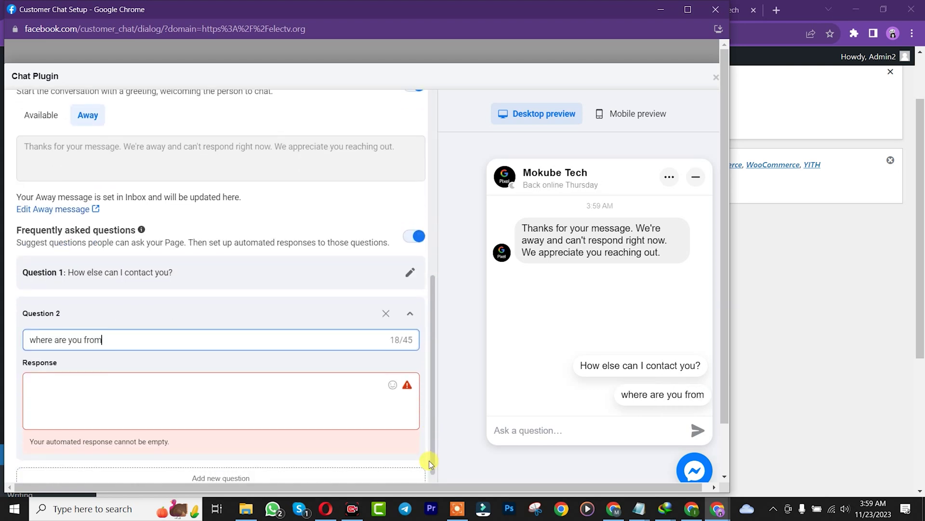
click(244, 410)
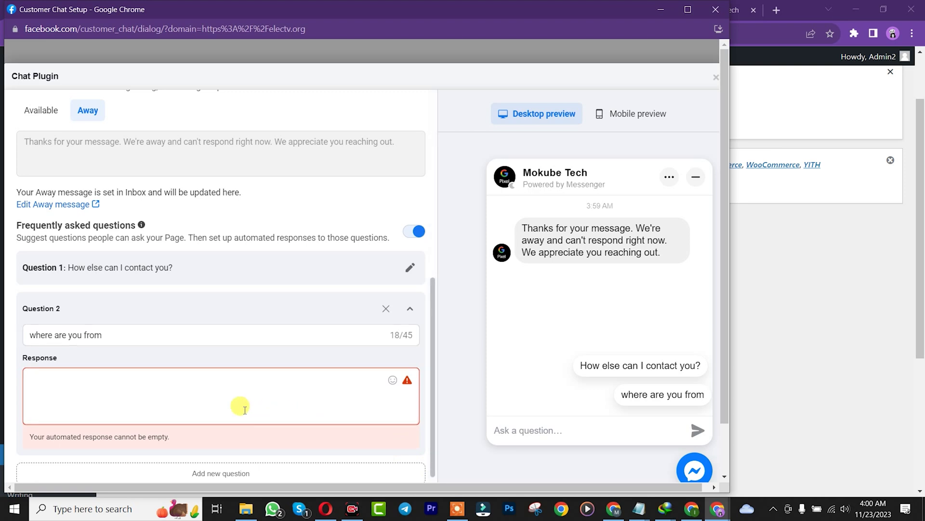
text(ca)
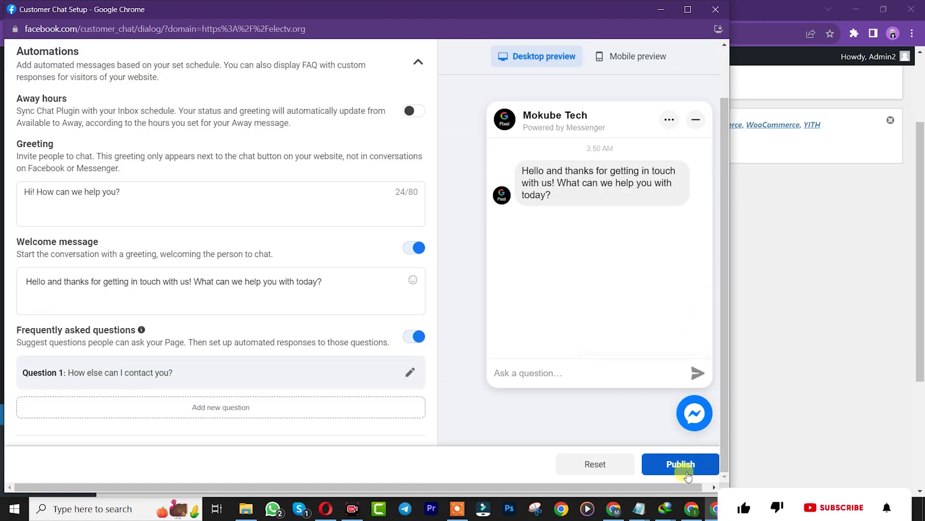
click(679, 464)
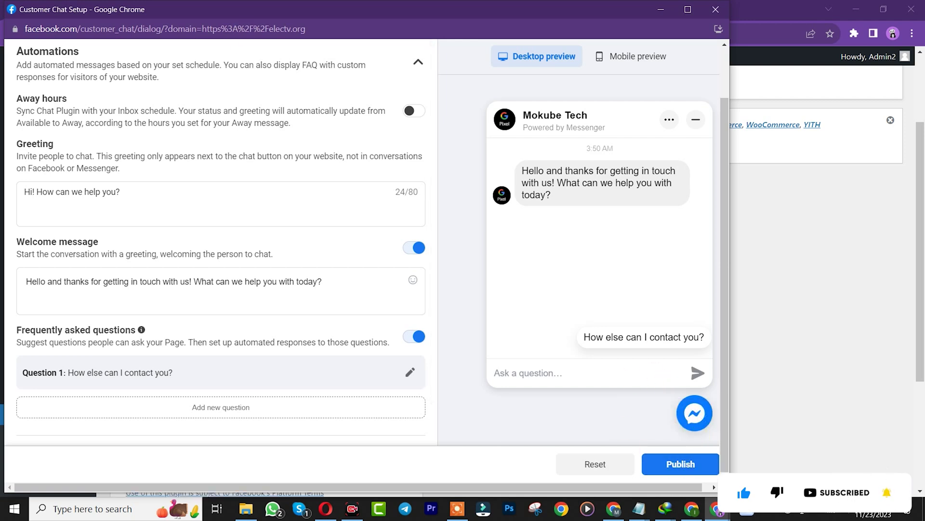
Step: Close the Customer Chat Setup window and open the live electv.org site in a new tab
click(656, 12)
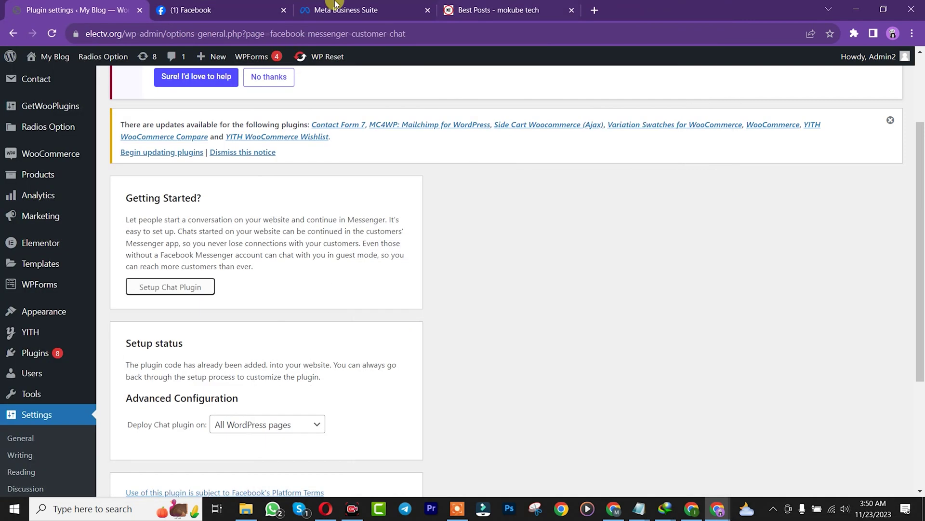
right_click(39, 79)
click(63, 84)
Step: On the electv.org homepage, open the 'Chat with Mokube Tech' Messenger chat window
click(189, 4)
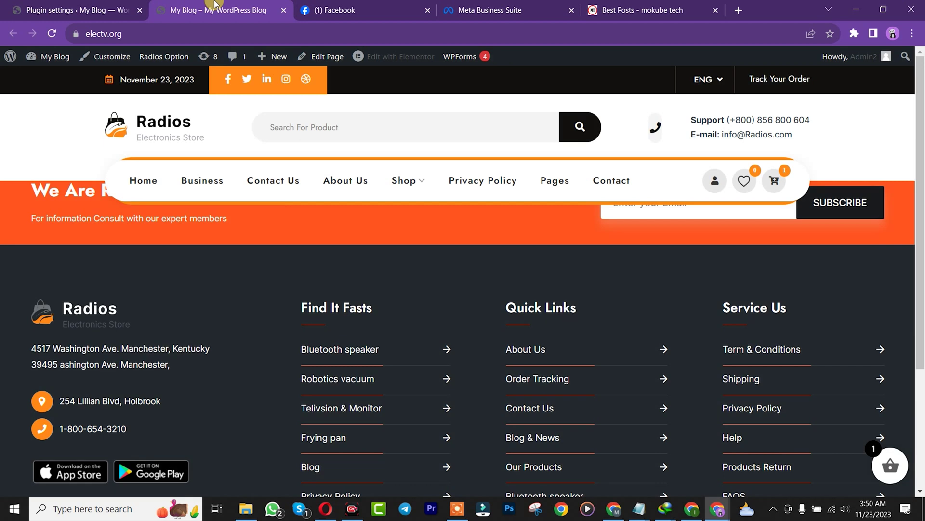
drag(918, 187, 921, 324)
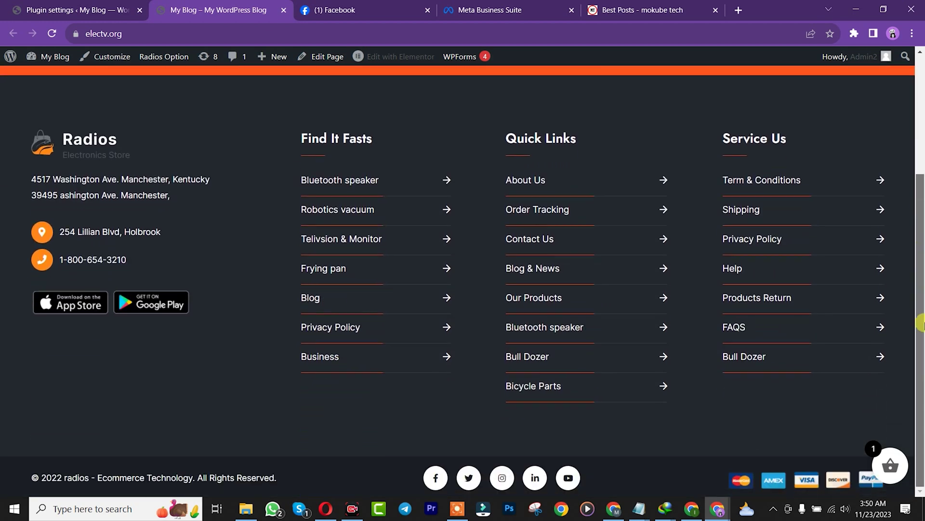
scroll(921, 300, up, 3)
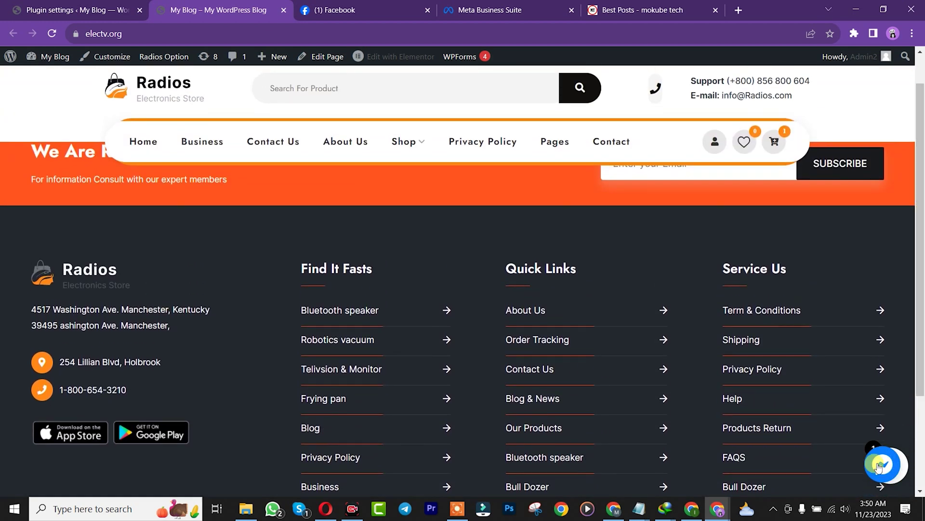
click(879, 466)
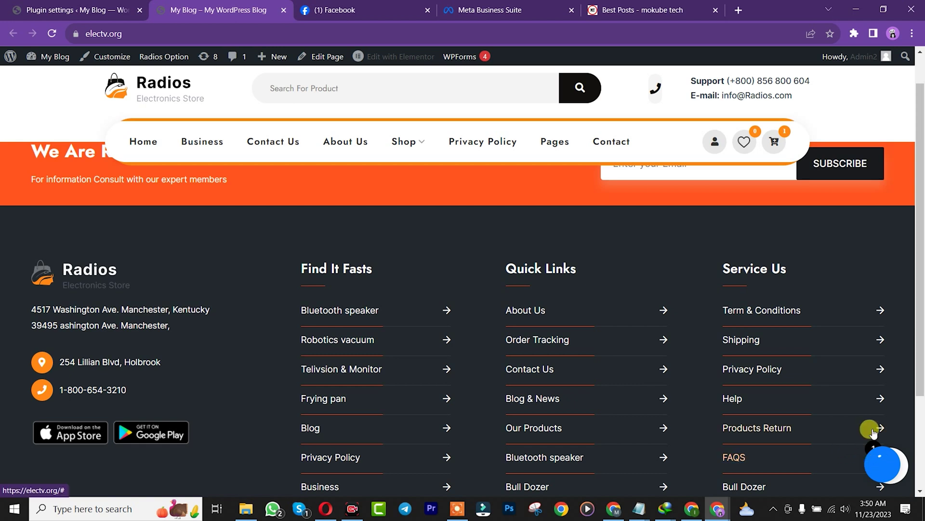